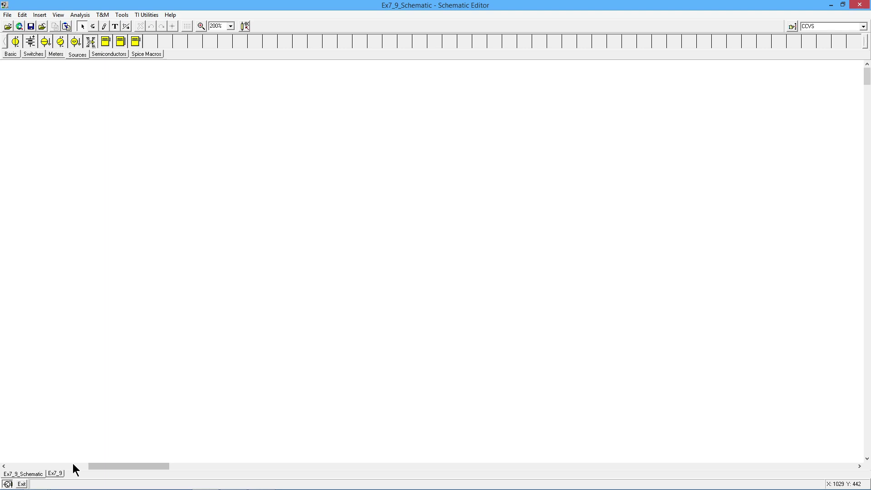
Step: Scroll back to the Example 7.9 CCCS circuit and bring up the Sources palette
left_click(72, 464)
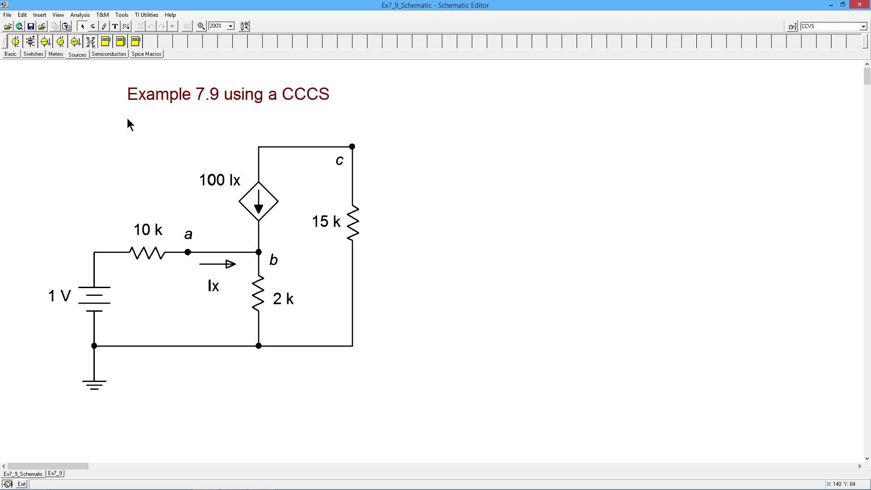
left_click(78, 54)
Step: Place a voltage-controlled voltage source, VCVS1 with gain 10, right of the circuit
left_click(90, 42)
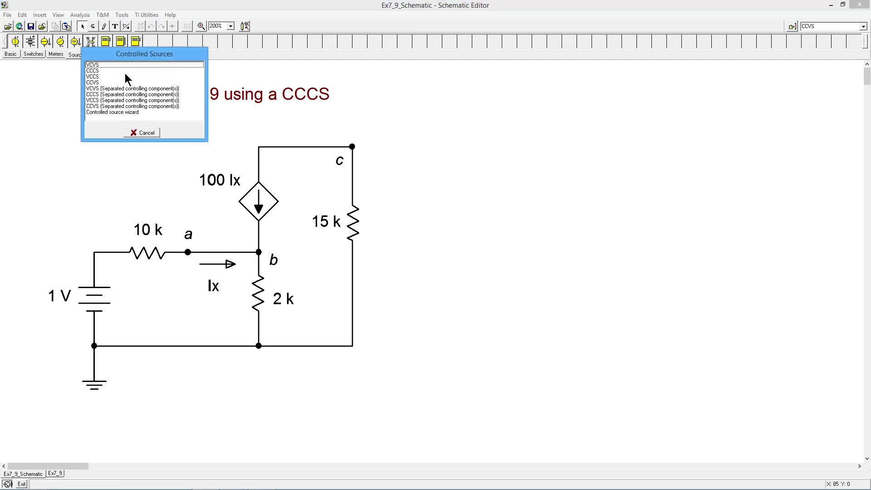
double_click(95, 64)
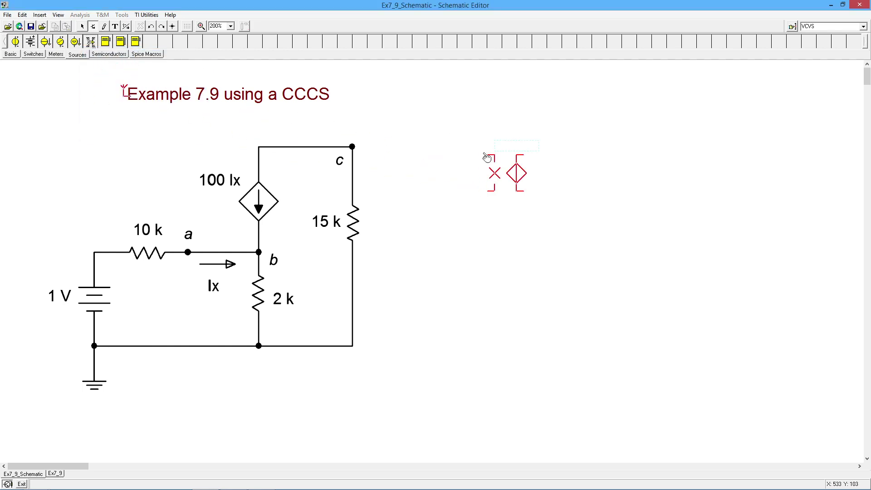
left_click(487, 157)
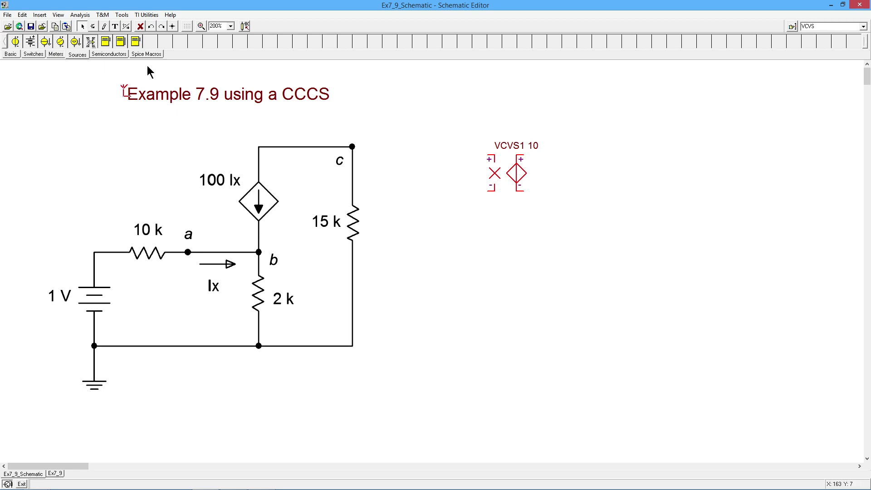
left_click(92, 43)
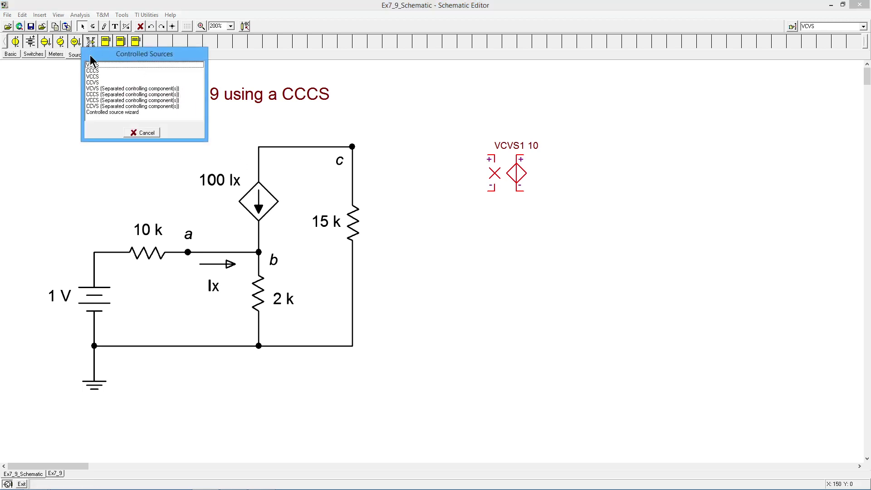
Step: Place a current-controlled current source, CCCS1 with gain 100, right of VCVS1
double_click(93, 71)
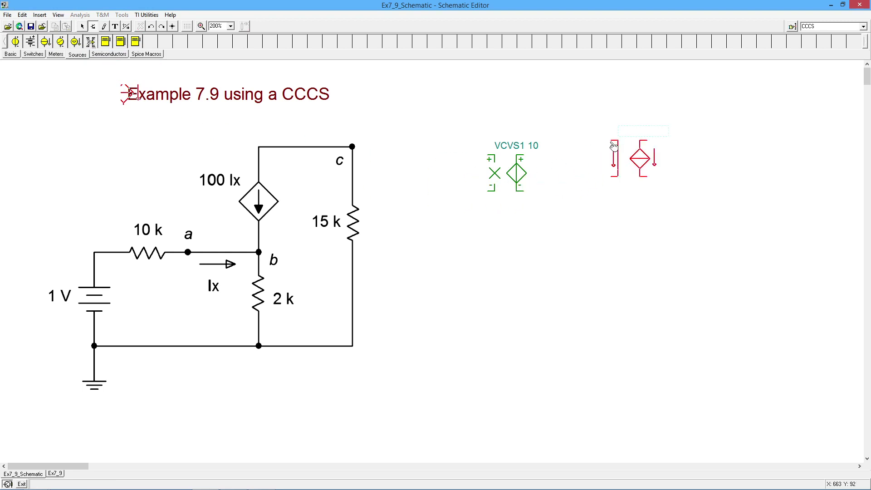
left_click(643, 160)
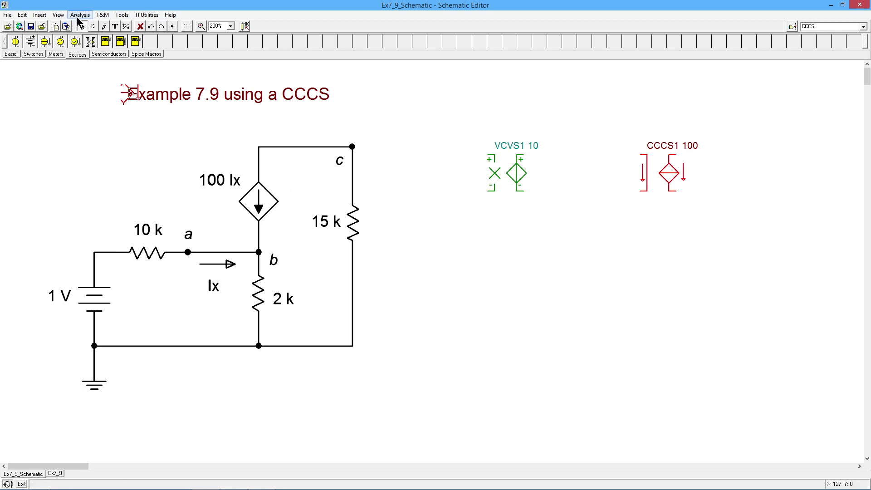
left_click(90, 42)
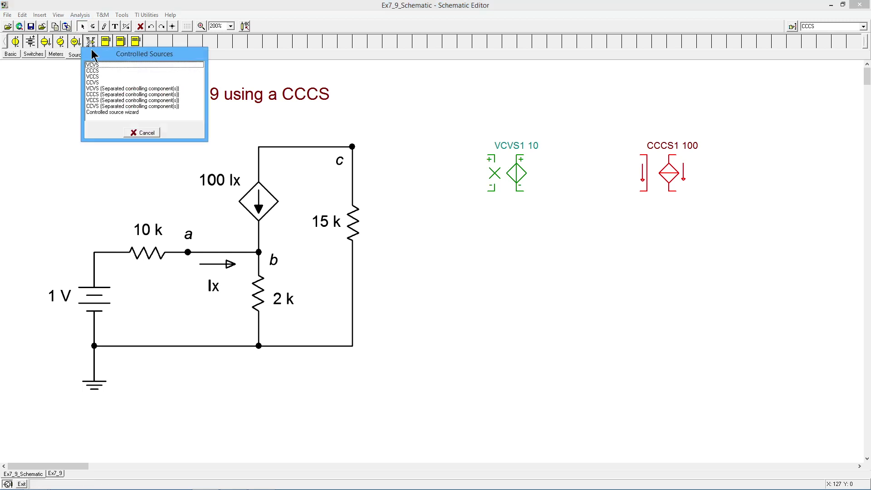
Step: Place a voltage-controlled current source, VCCS1, below VCVS1
double_click(94, 77)
left_click(482, 247)
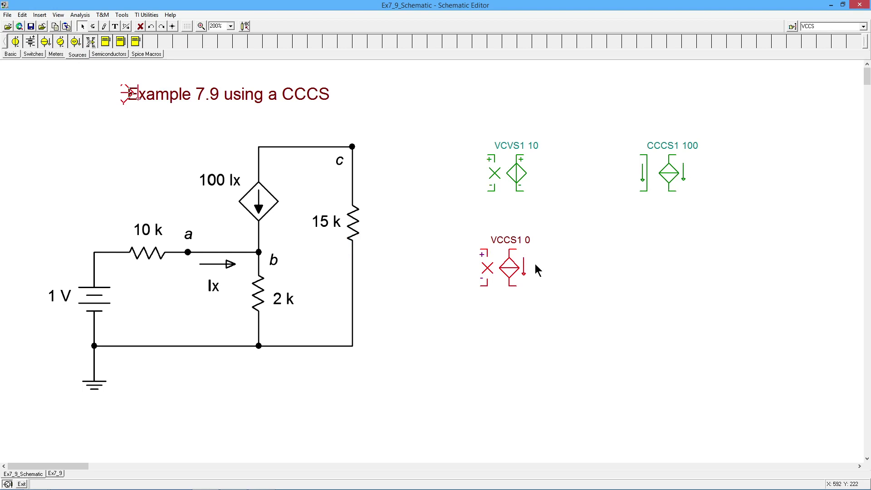
Step: Inspect the properties of VCVS1, CCCS1 and VCCS1 without changing anything
double_click(505, 176)
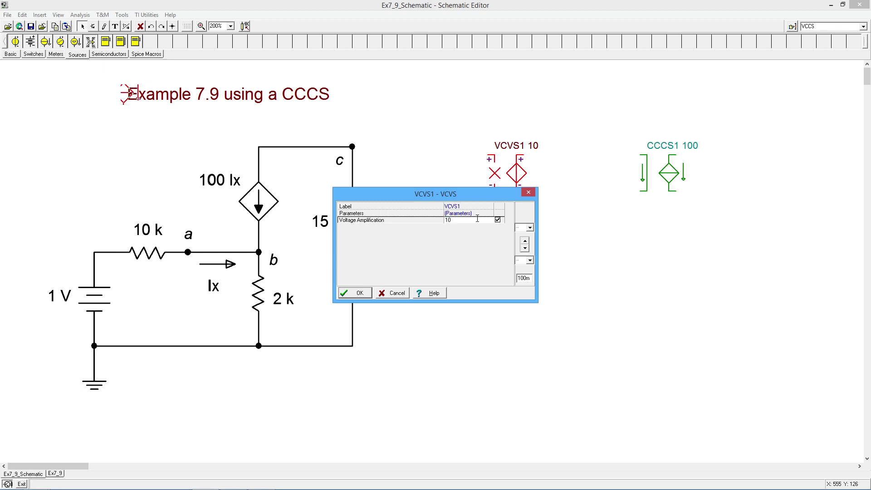
left_click(399, 293)
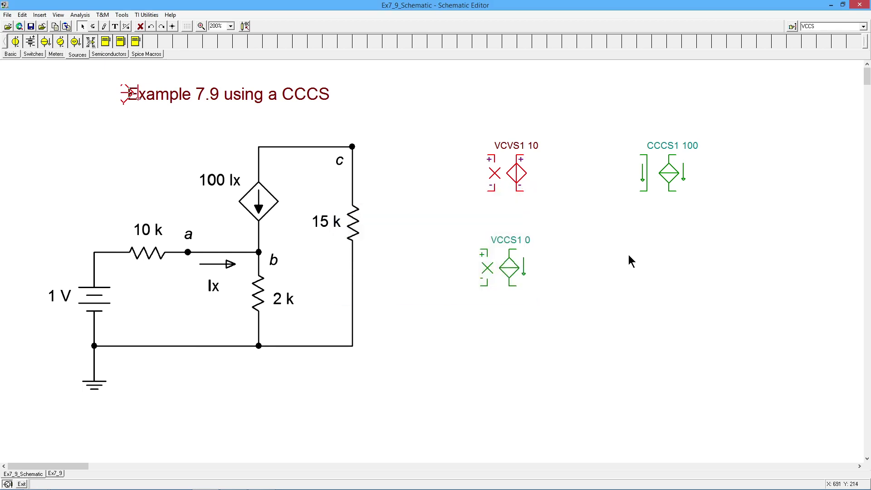
left_click(628, 254)
double_click(663, 175)
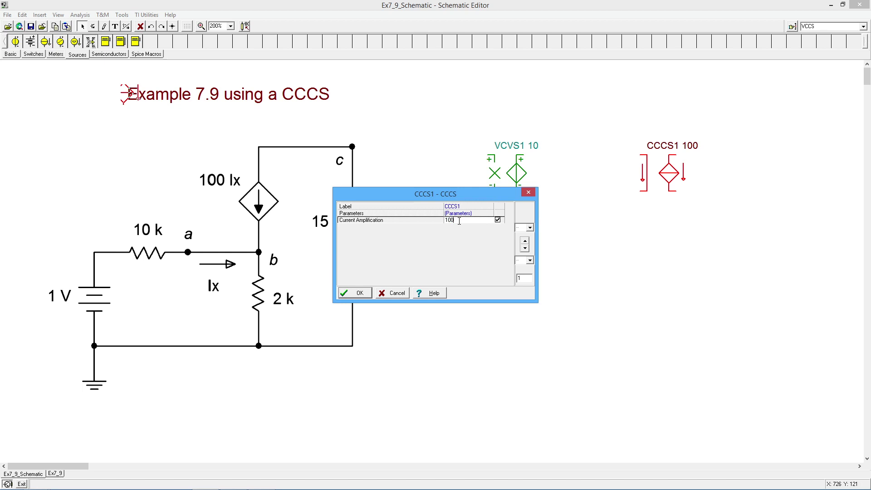
left_click(396, 295)
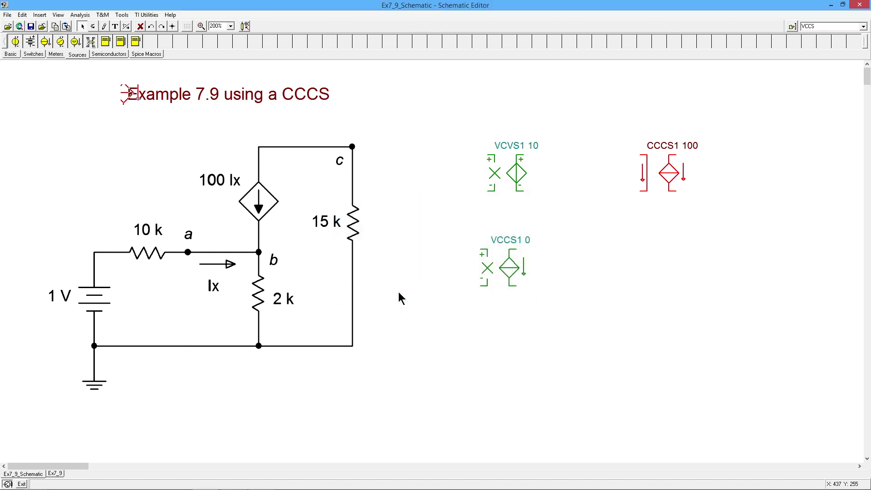
left_click(617, 297)
double_click(507, 269)
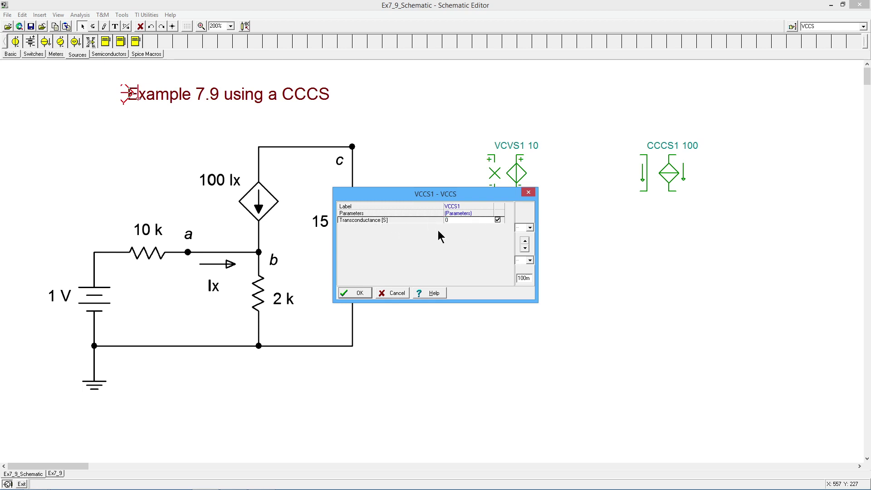
left_click(400, 295)
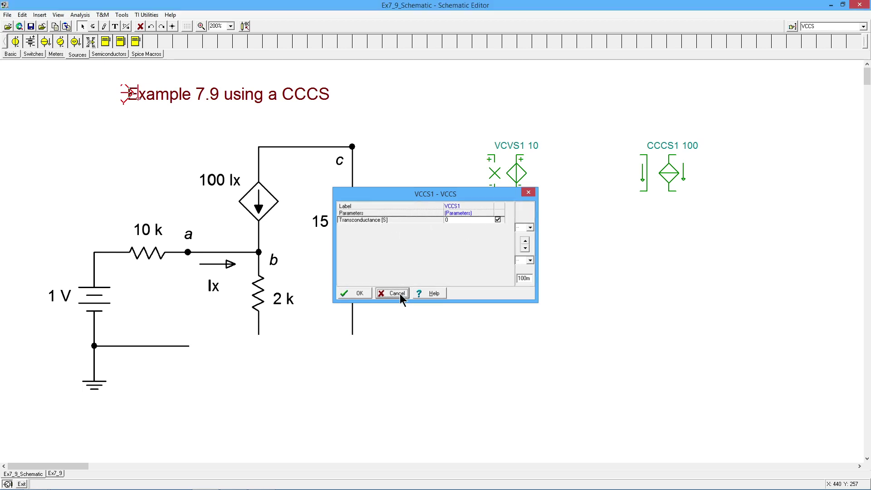
Step: Delete VCCS1 and VCVS1 from the schematic
left_click(609, 293)
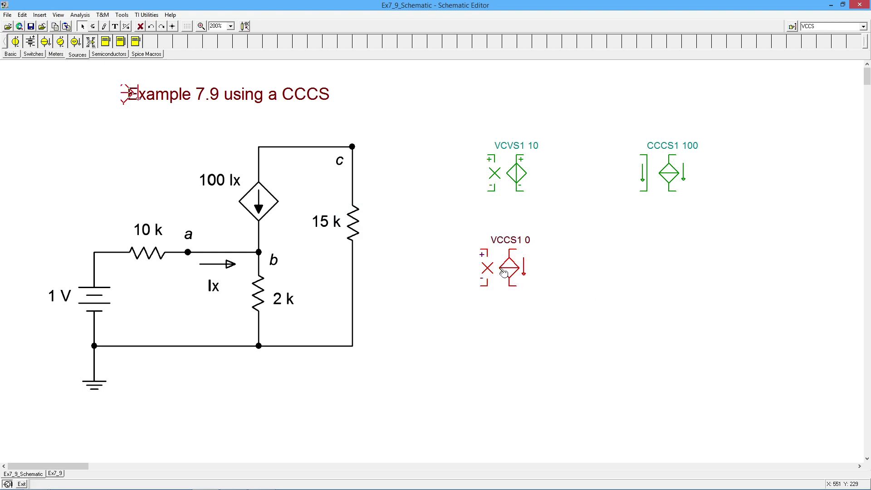
key("Delete")
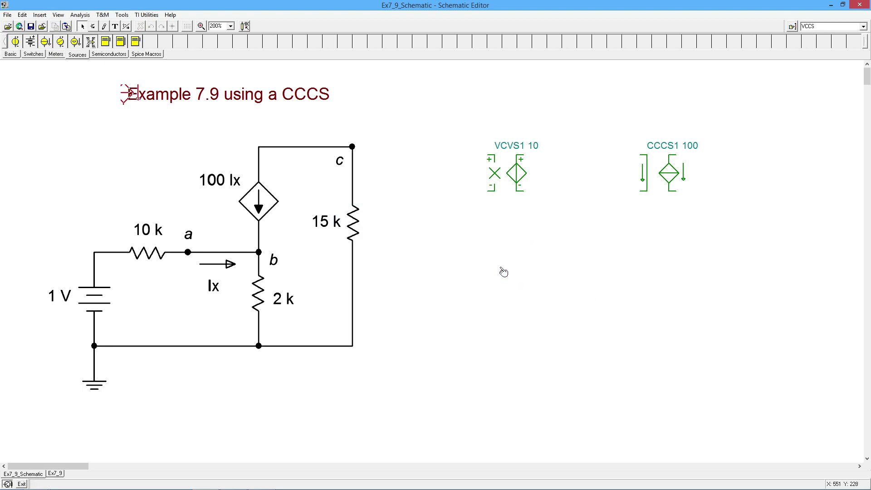
left_click(510, 175)
key("Delete")
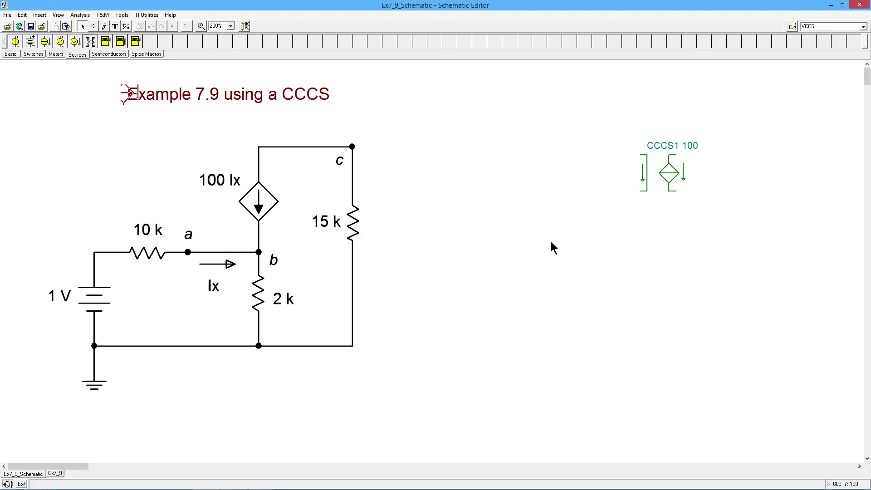
Step: Move CCCS1 down and left, closer to the Example 7.9 circuit
left_click_drag(659, 180, 551, 236)
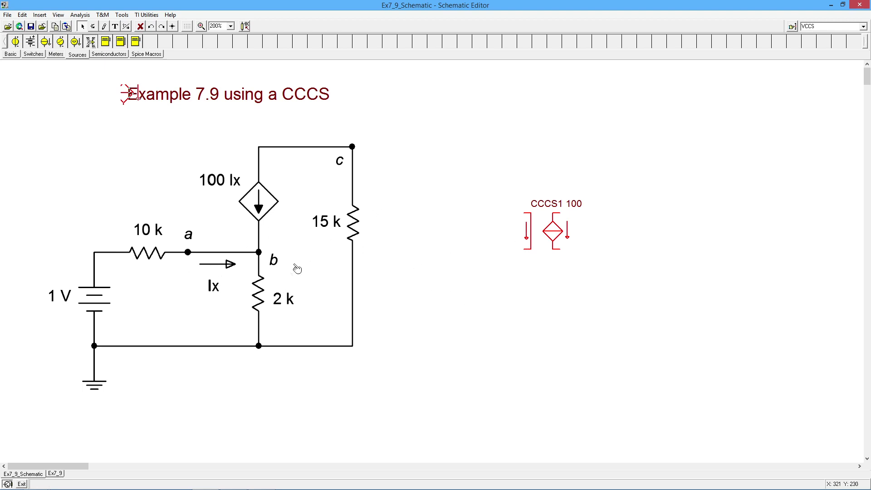
Step: Place three 1k resistors, R1, R2 and R3, on the canvas near CCCS1
left_click(11, 54)
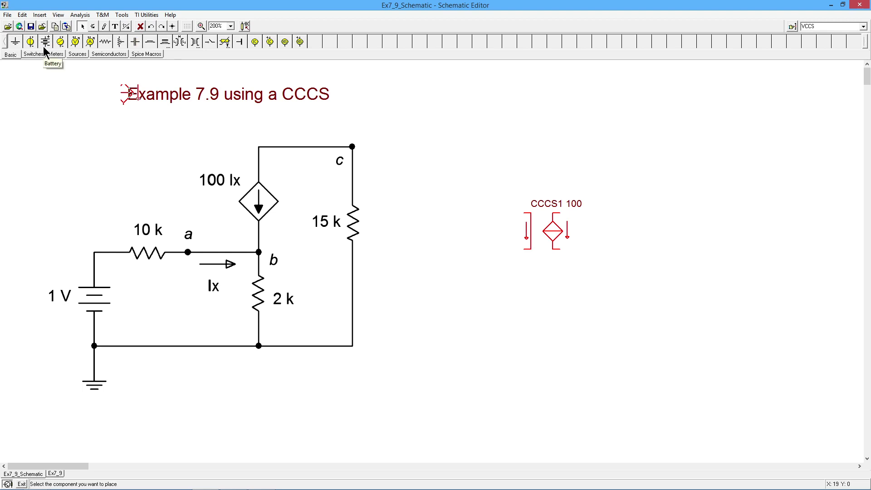
left_click(106, 41)
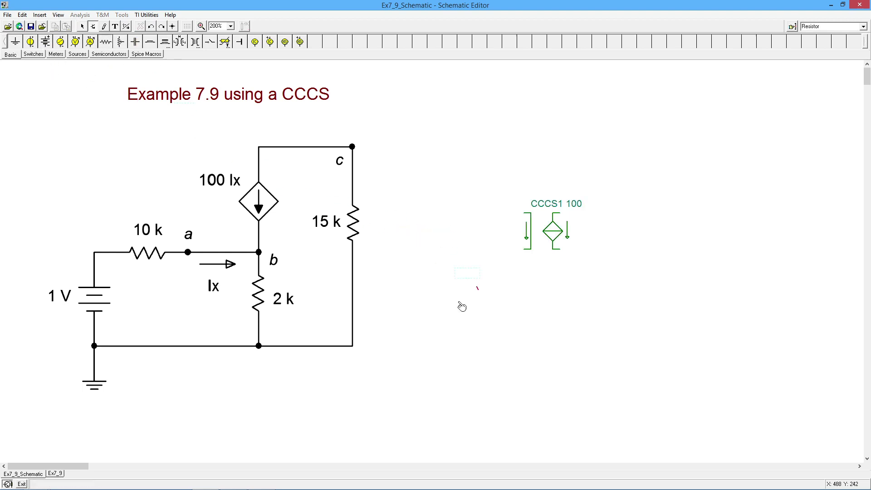
left_click(506, 301)
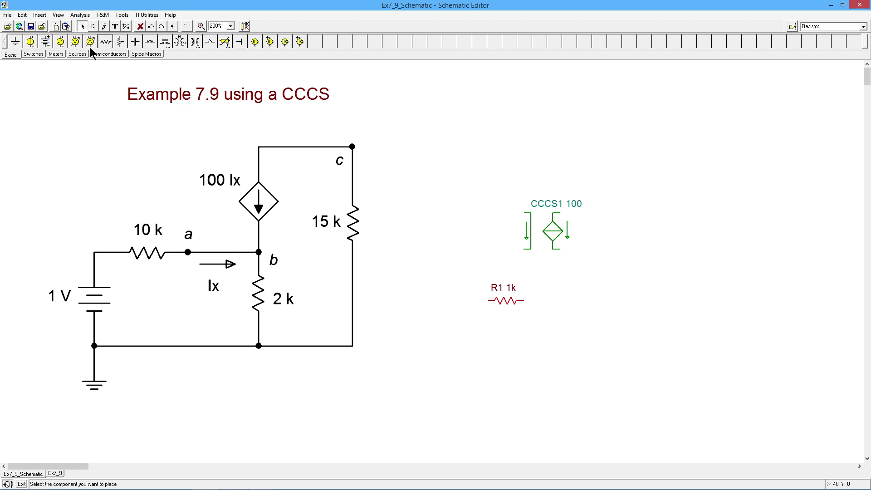
left_click(106, 42)
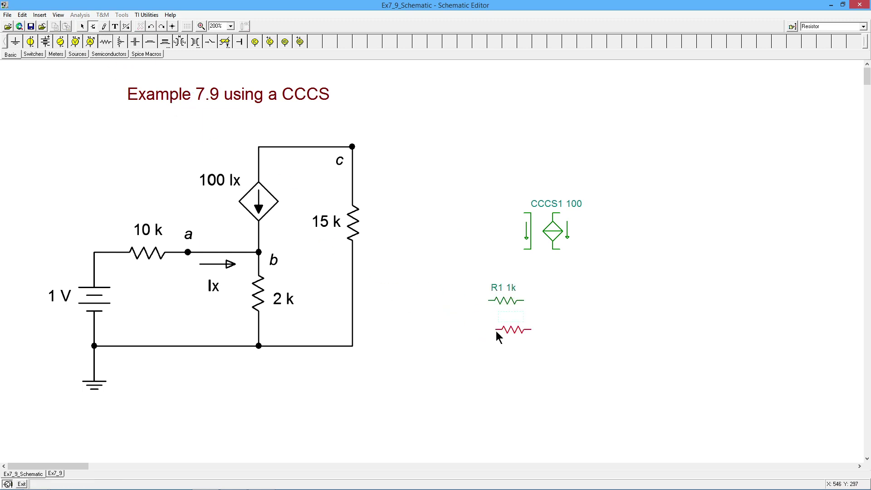
left_click(498, 338)
left_click(105, 41)
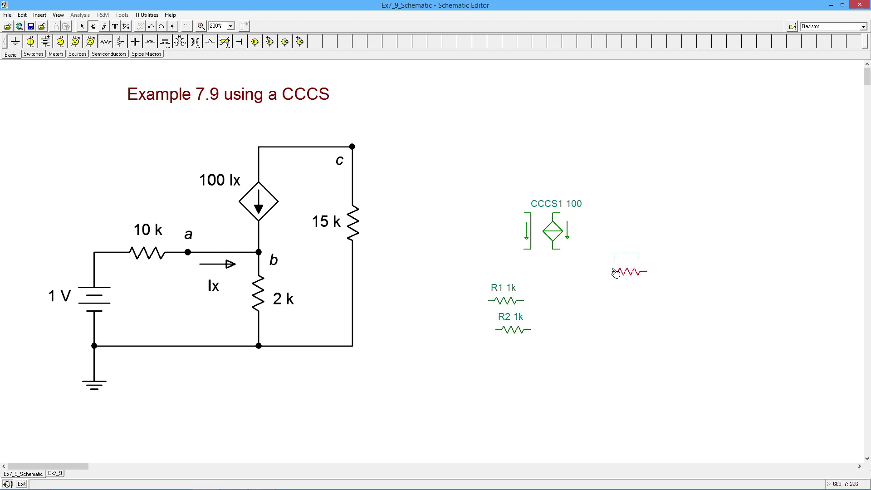
left_click(616, 272)
Step: Arrange the resistors: R1 horizontal upper left, R2 vertical below, R3 vertical right of CCCS1
left_click_drag(503, 301, 465, 220)
left_click_drag(517, 332, 570, 309)
left_click_drag(632, 275, 660, 246)
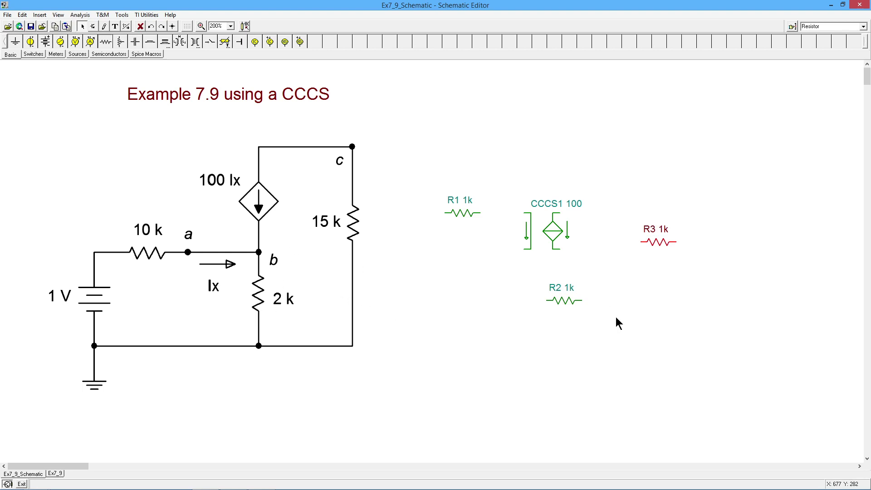
left_click(566, 306, "shift")
key("ctrl+r")
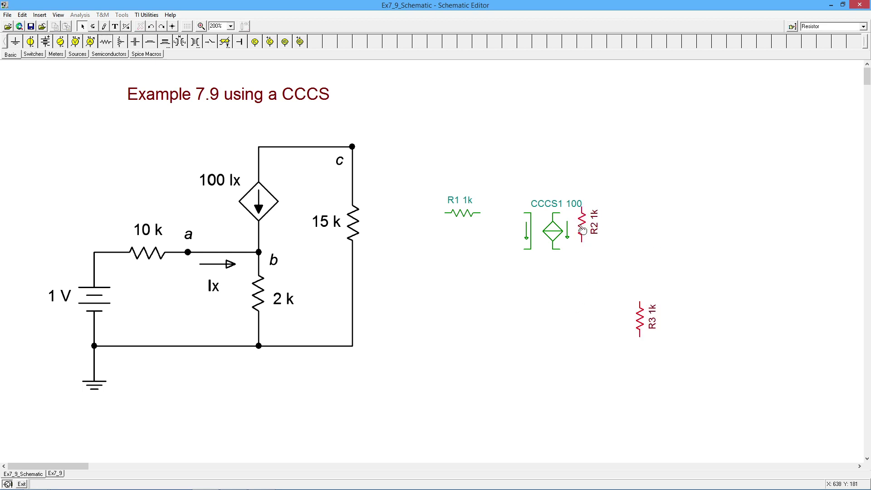
left_click_drag(582, 230, 567, 287)
left_click(690, 341)
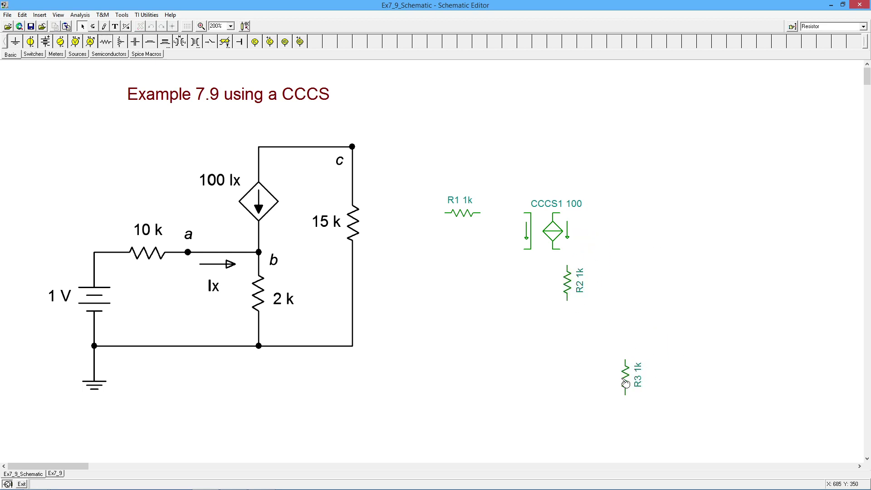
left_click_drag(625, 383, 653, 235)
left_click(665, 282)
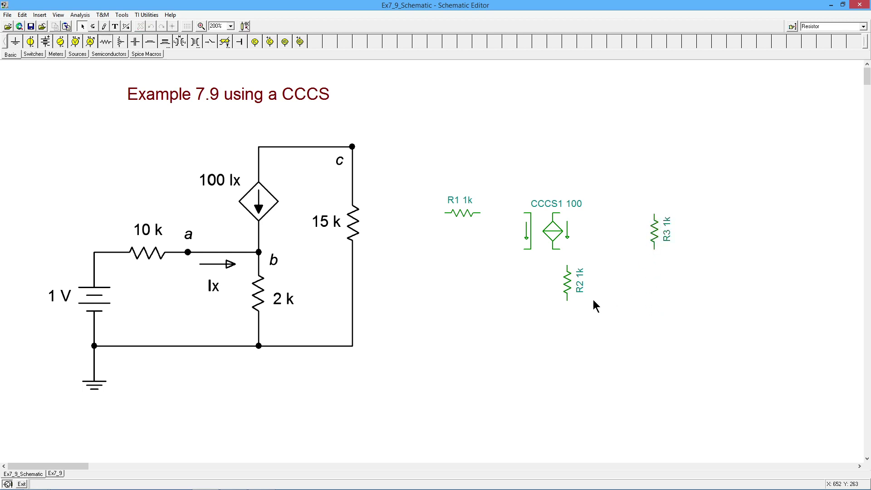
left_click(569, 288)
left_click_drag(570, 290, 570, 298)
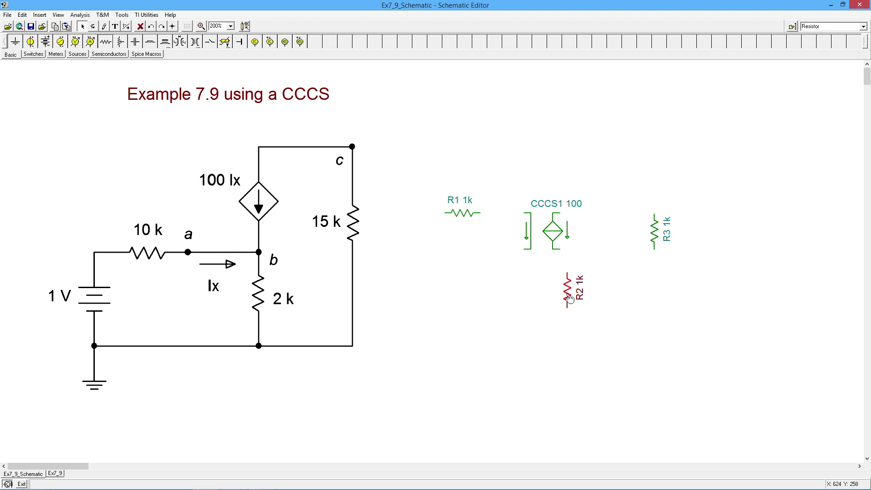
Step: Set R3 to 15k and turn its label horizontal
double_click(657, 231)
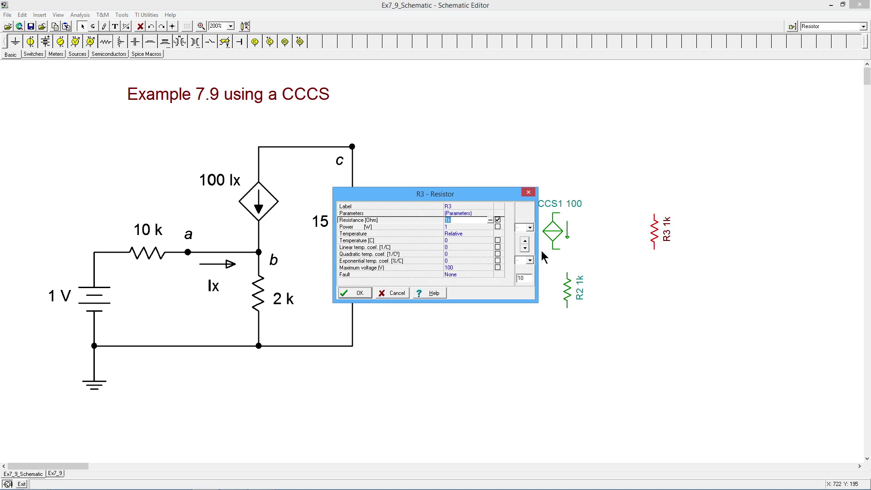
type("1")
key("Return")
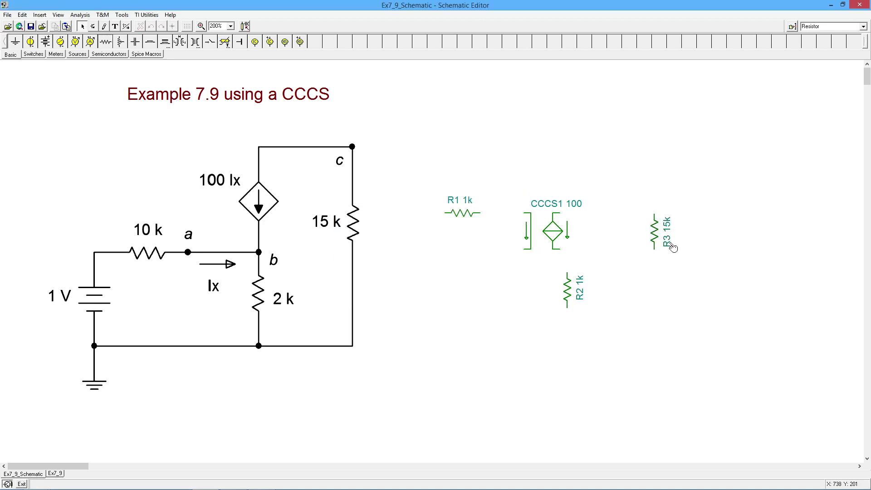
left_click(673, 248)
key("ctrl+r")
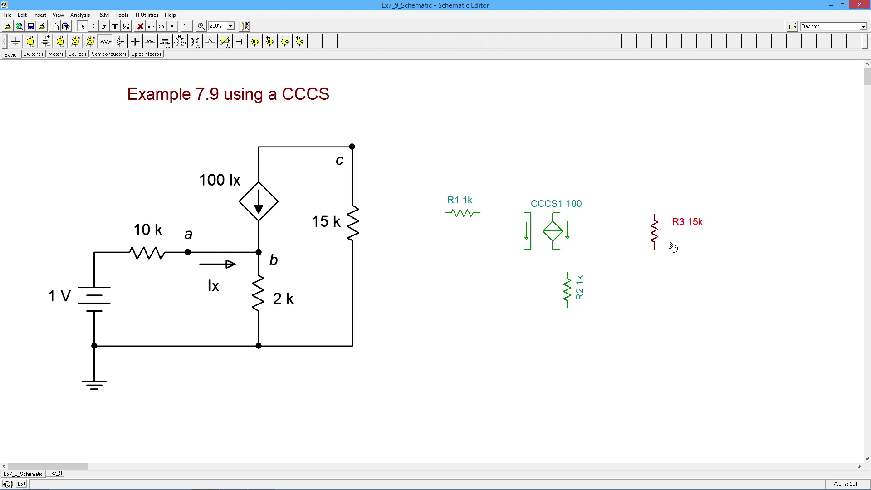
Step: Turn R2's label horizontal, shift it, and confirm R2 at 2k
left_click(584, 304)
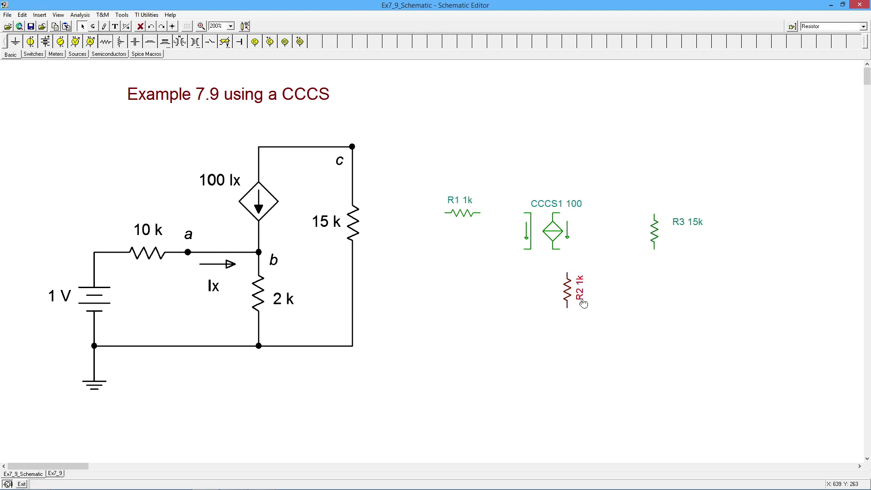
key("ctrl+r")
left_click_drag(603, 285, 575, 293)
double_click(575, 293)
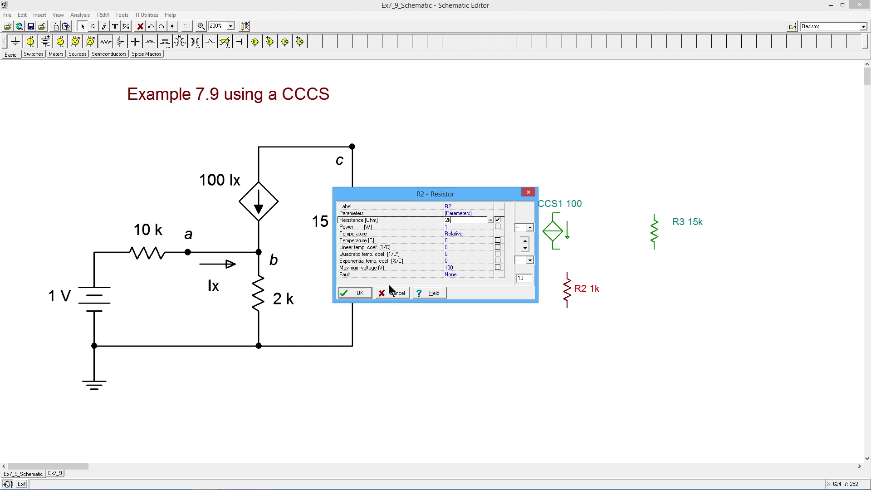
left_click(366, 295)
left_click(538, 346)
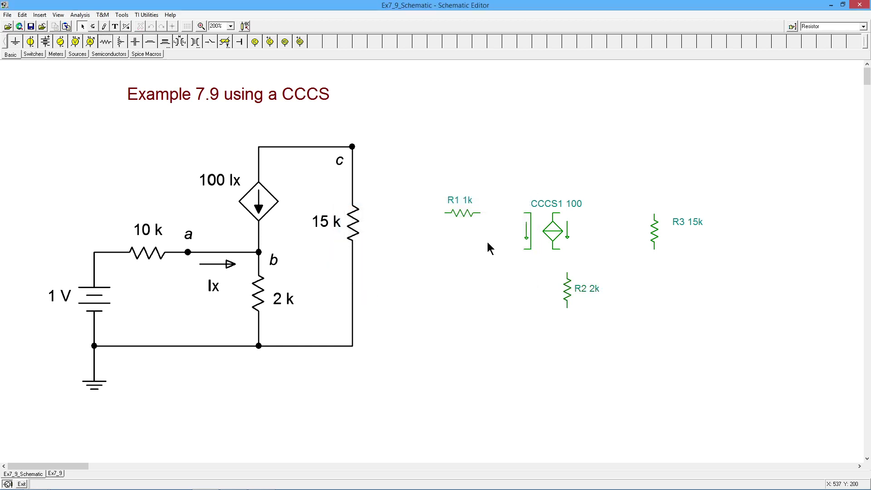
Step: Change R1's resistance to 10k
double_click(470, 221)
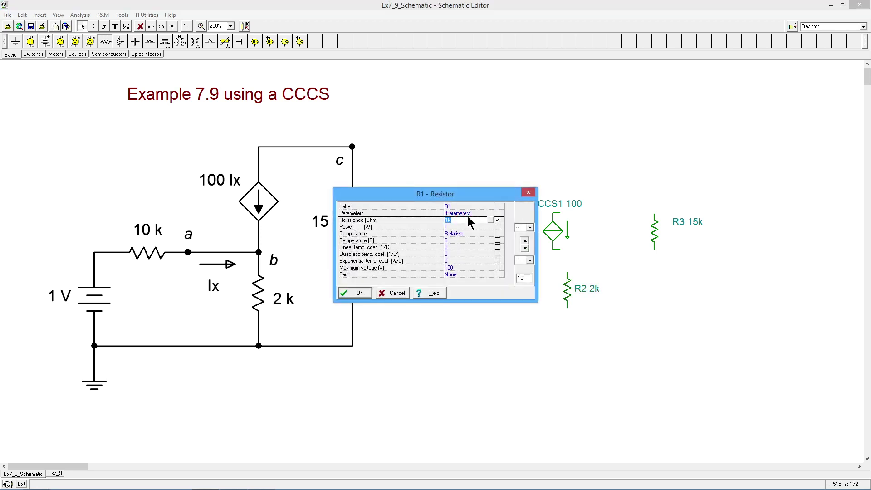
type("10k")
left_click(359, 293)
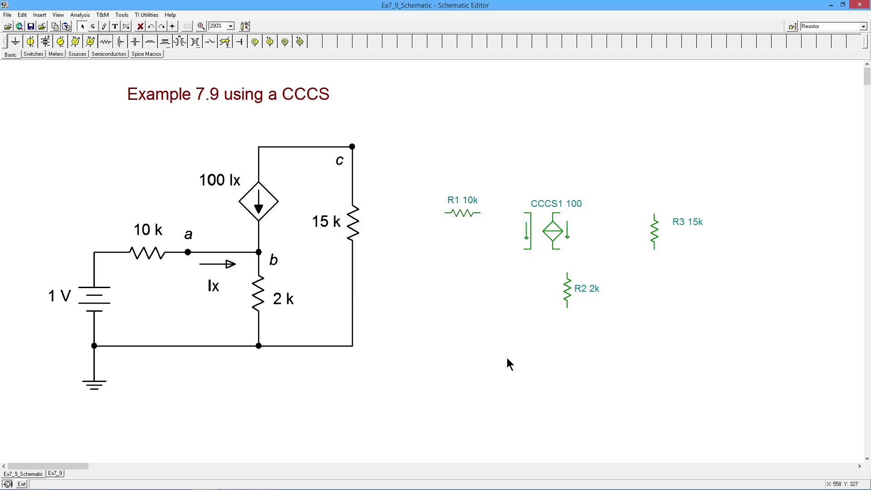
left_click(507, 357)
Step: Wire CCCS1's top pin level to R3's top and its bottom pin to R2
mouse_move(564, 211)
left_mouse_down()
mouse_move(618, 204)
mouse_move(654, 214)
mouse_move(657, 246)
left_mouse_up()
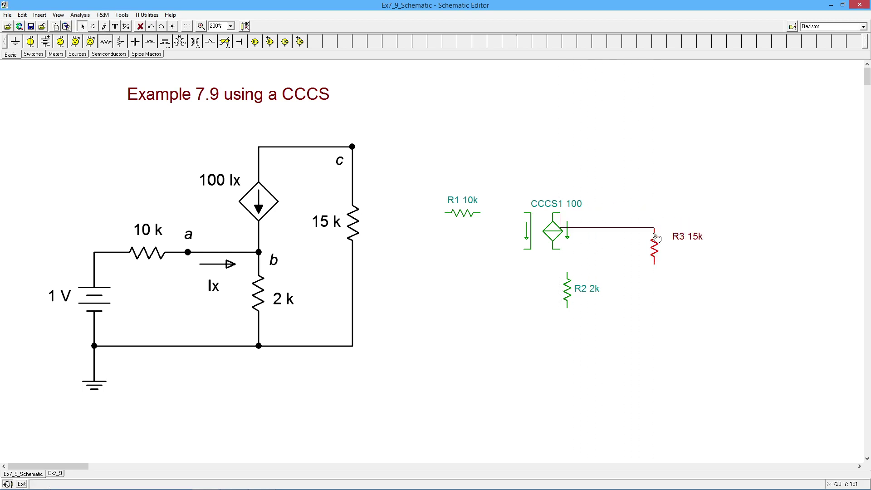
left_click(619, 228)
mouse_move(610, 229)
left_mouse_down()
mouse_move(612, 207)
mouse_move(612, 214)
left_mouse_up()
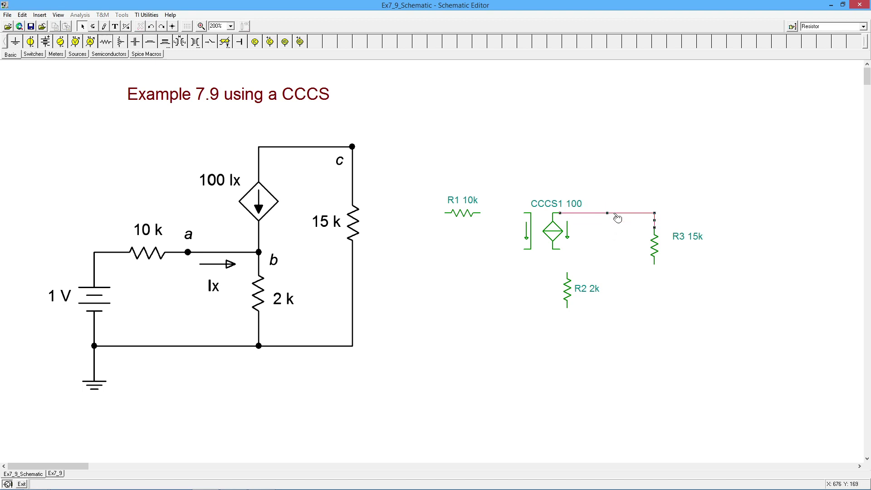
left_click(629, 236)
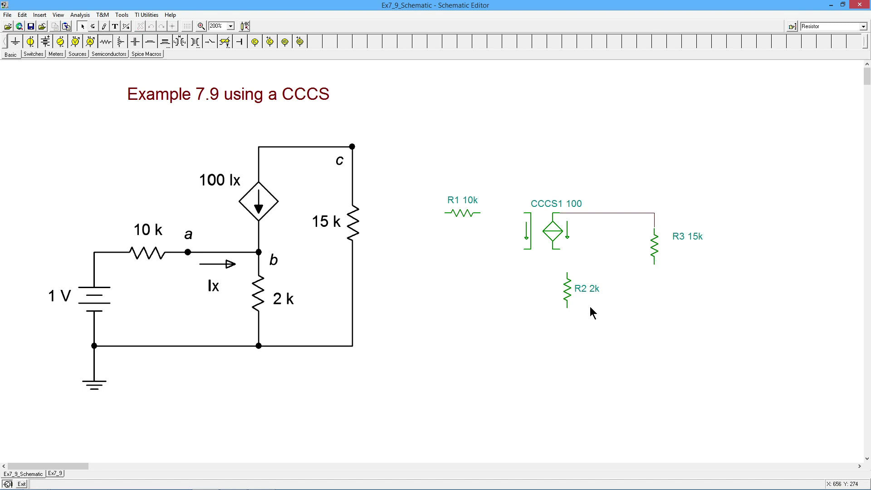
left_click_drag(568, 290, 568, 283)
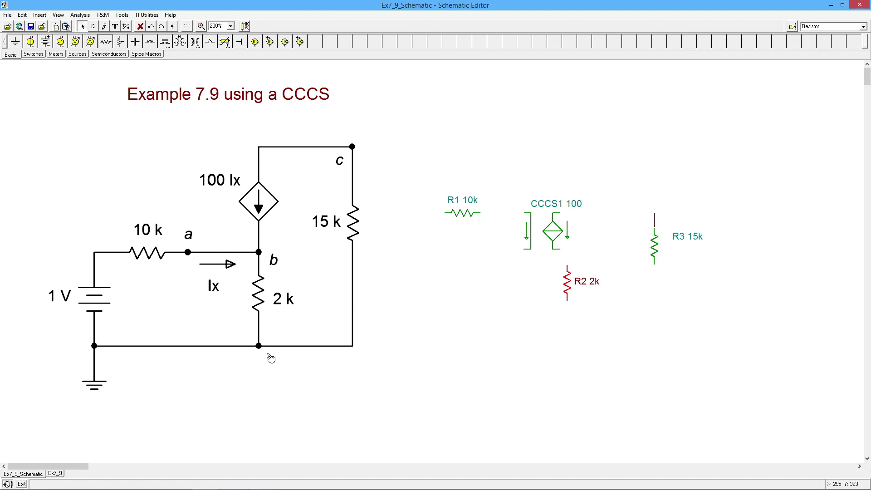
left_click(564, 246)
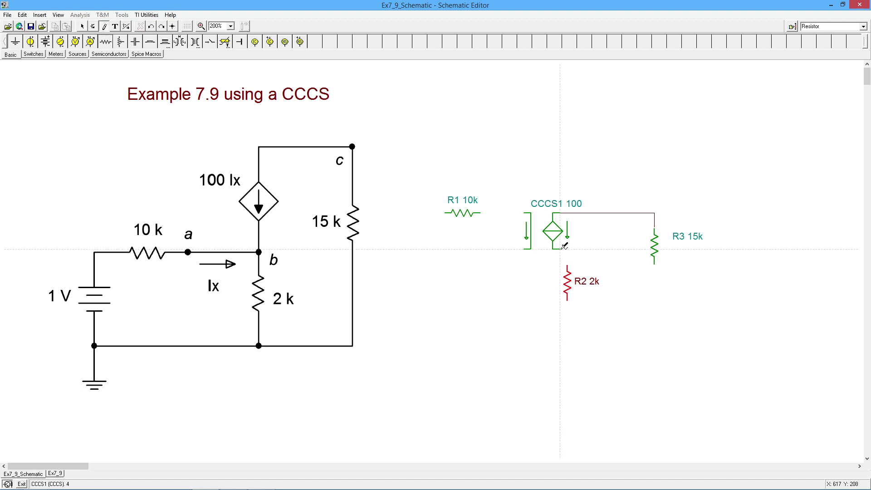
left_click(567, 266)
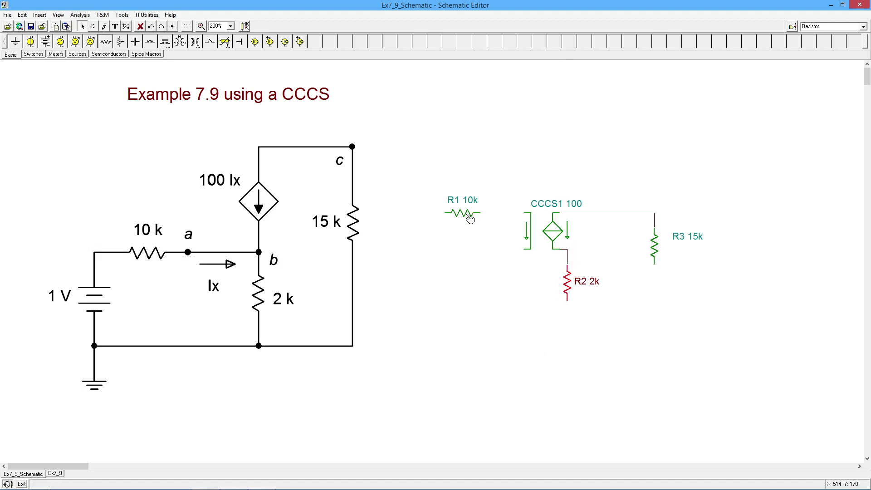
Step: Move R1 left and wire it toward CCCS1's sensing inputs
left_click_drag(469, 212, 441, 213)
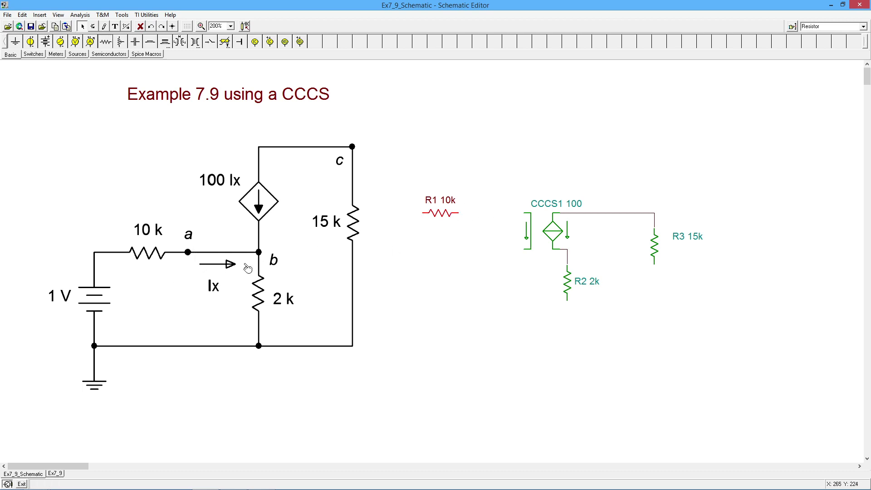
left_click_drag(462, 212, 530, 212)
left_click_drag(528, 246, 567, 257)
Step: Delete the wrong wire between R1 and CCCS1 and the stray wire below CCCS1
left_click(493, 213)
key("Delete")
left_click(544, 257)
key("Delete")
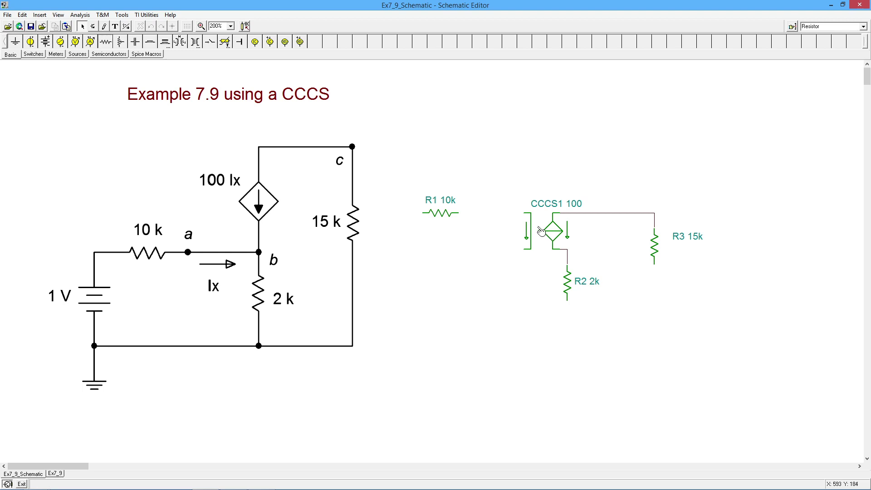
Step: Duplicate CCCS1 as CCCS2 (gain 100), rotate it and place it below R2
left_click(542, 232)
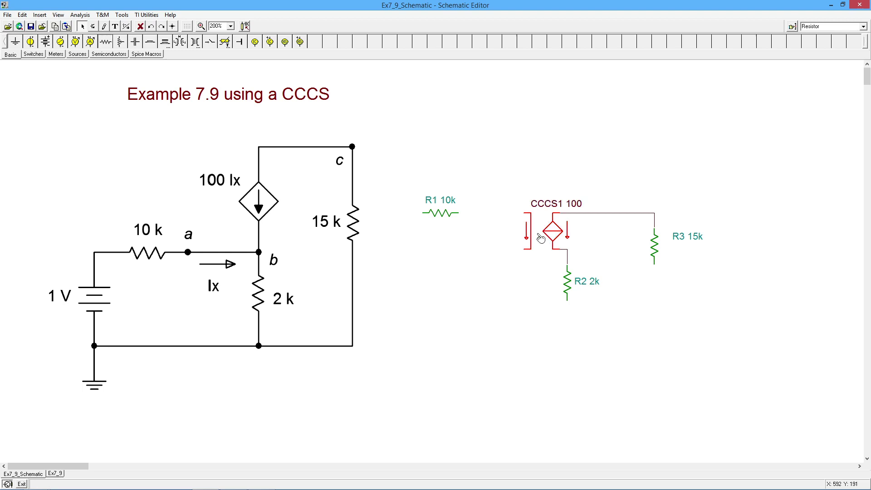
key("ctrl+v")
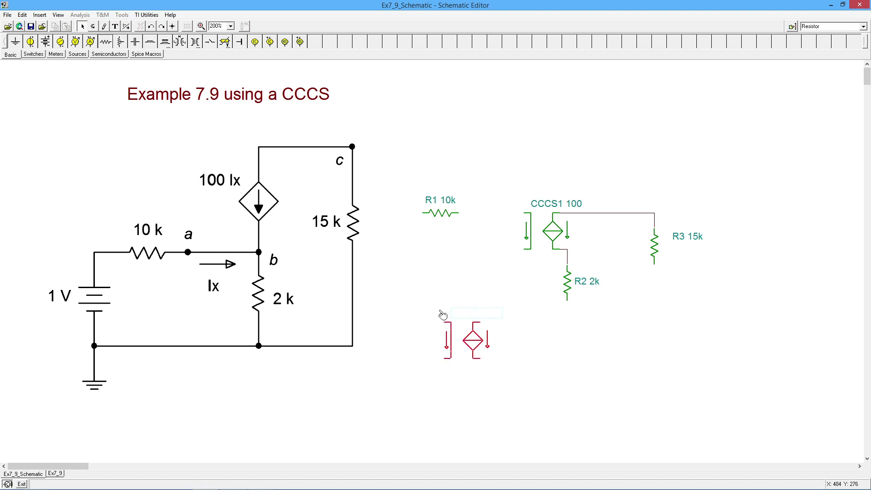
left_click(474, 341)
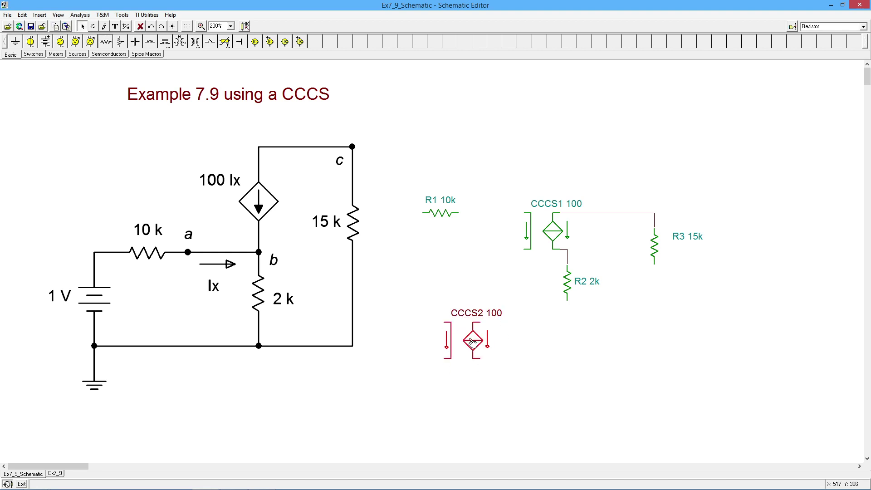
key("ctrl+l")
key("ctrl+l")
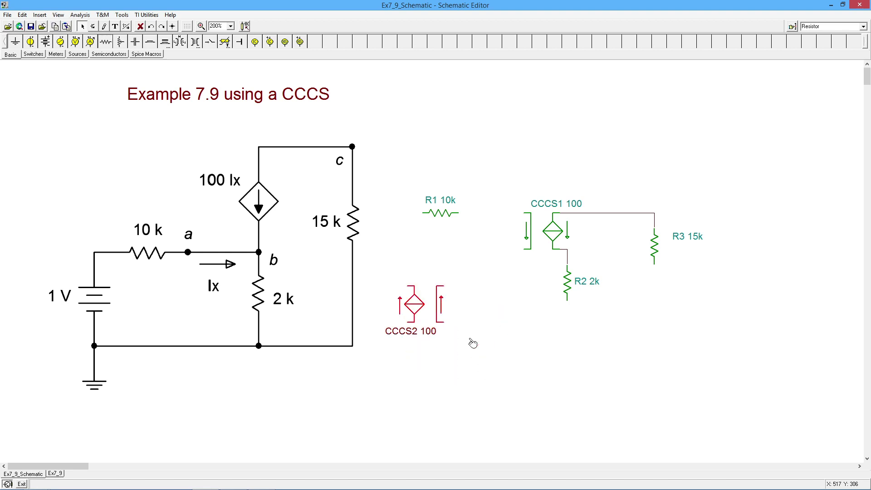
left_click_drag(417, 308, 447, 319)
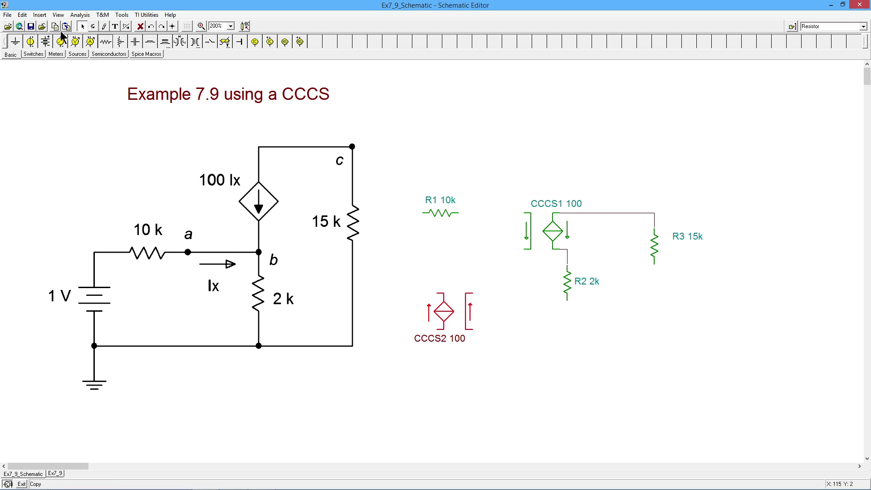
Step: Mirror CCCS2 via the Edit menu so its arrows point upward
left_click(25, 15)
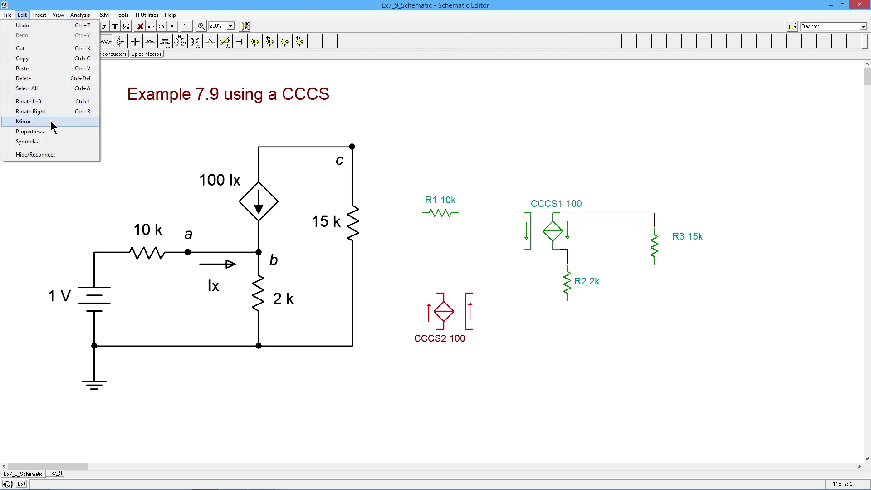
left_click(23, 121)
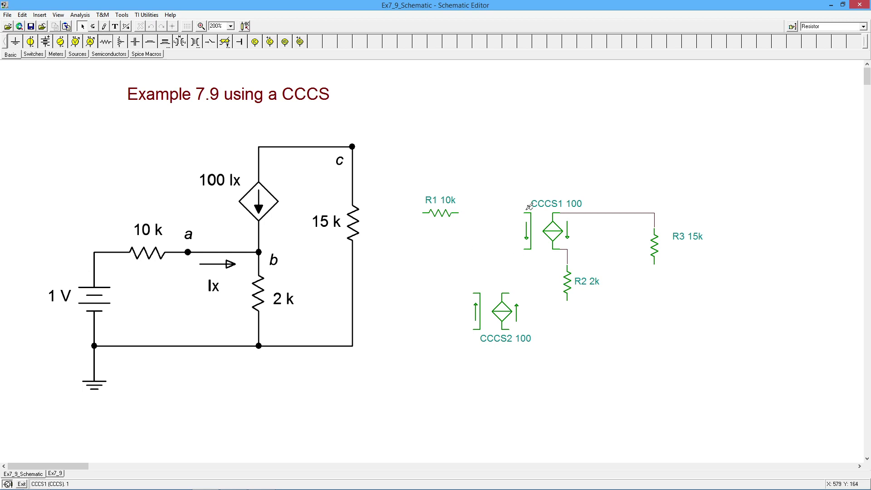
Step: Wire CCCS1's sensing input between R1's right end and the R2 junction, then select CCCS2
left_click_drag(527, 211, 457, 213)
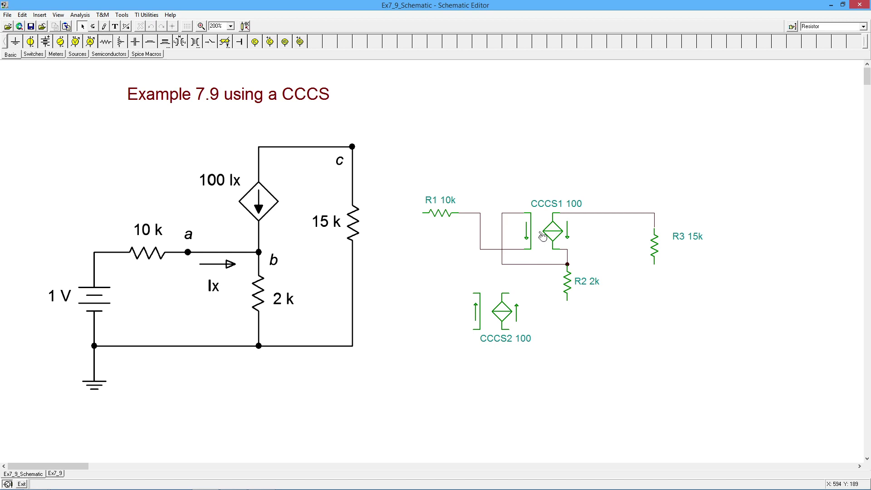
left_click(495, 318)
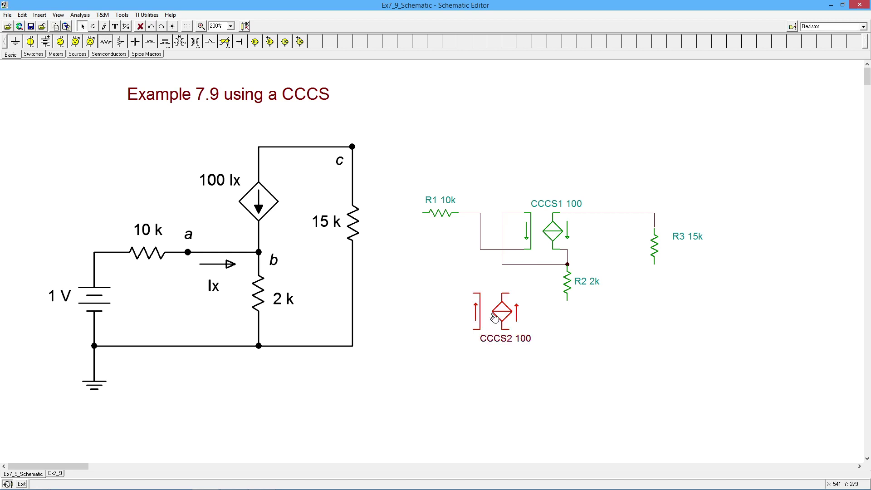
Step: Rotate CCCS2 90° with Ctrl+R and place its 'CCCS2 100' label to the source's right
key("ctrl+r")
left_click(562, 346)
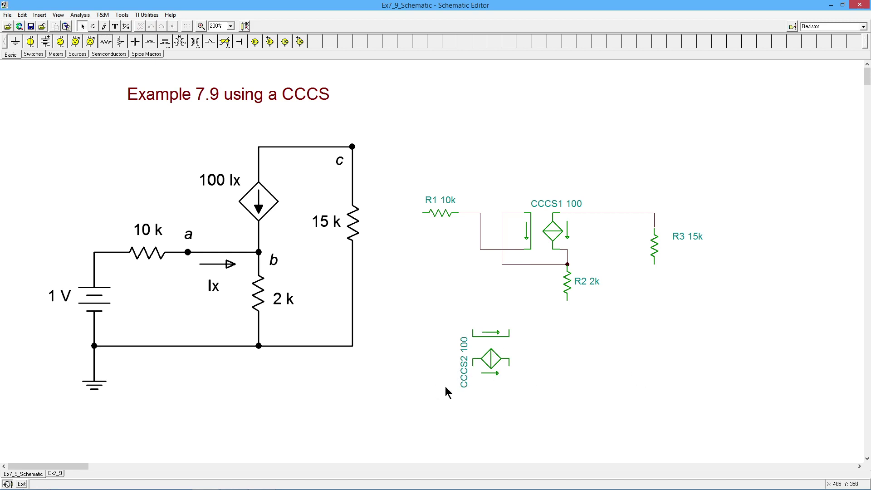
left_click(464, 386)
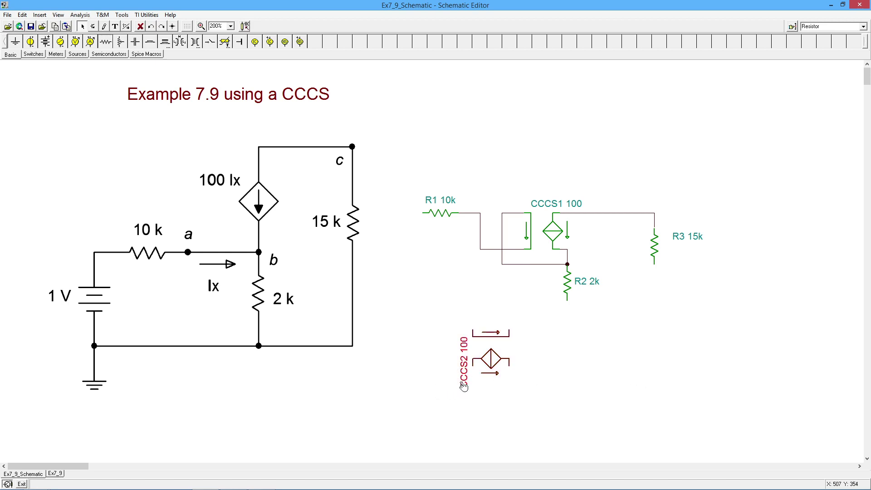
left_click_drag(463, 386, 555, 347)
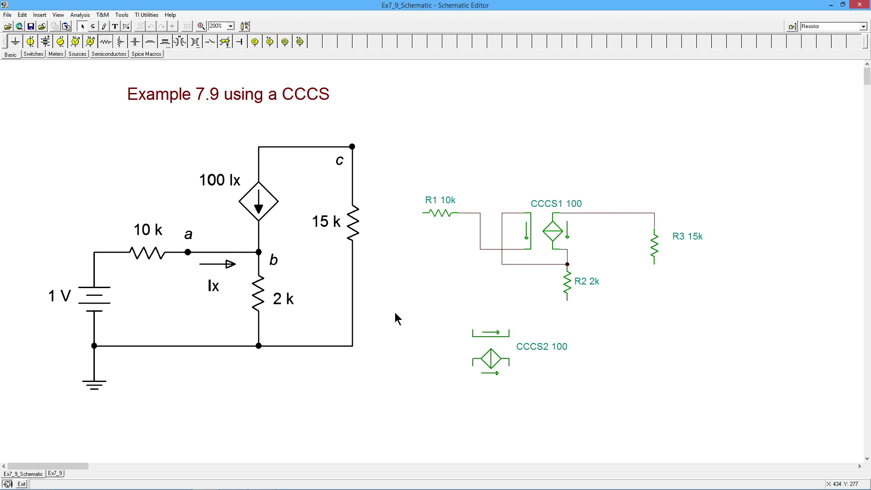
left_click(55, 474)
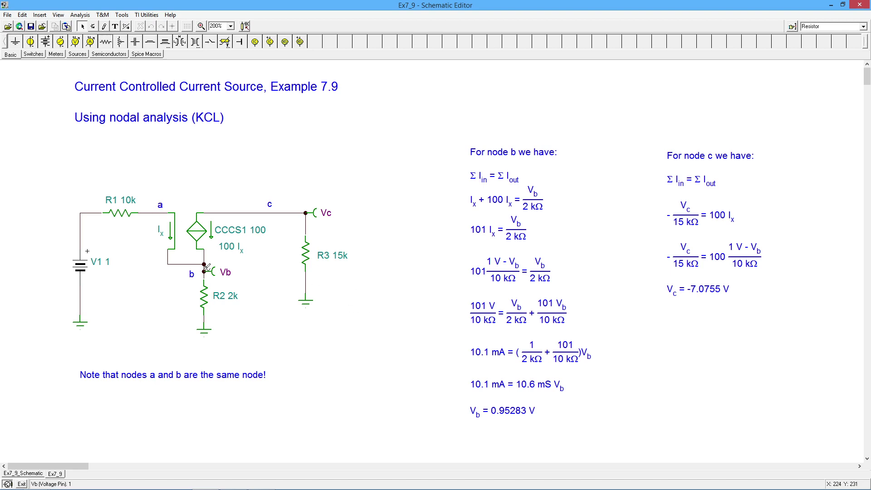
left_click(31, 474)
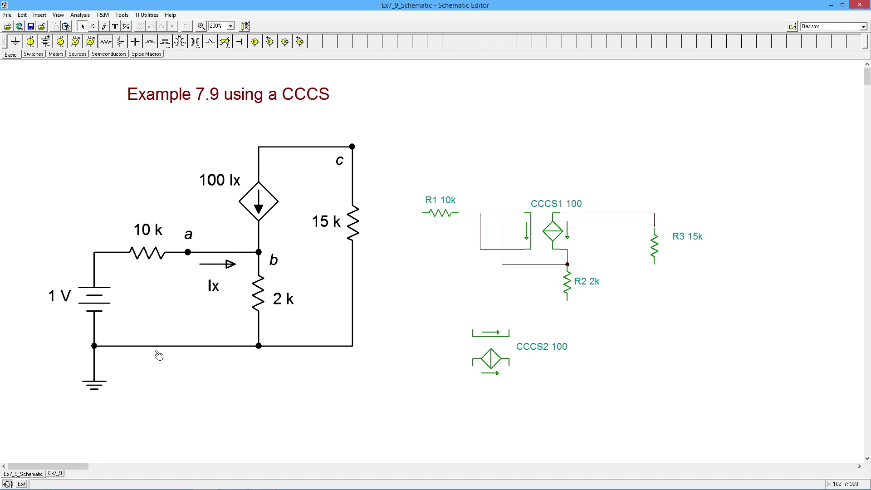
Step: Switch to the Ex7_9 sheet showing the CCCS circuit and node b, c equations
left_click(55, 473)
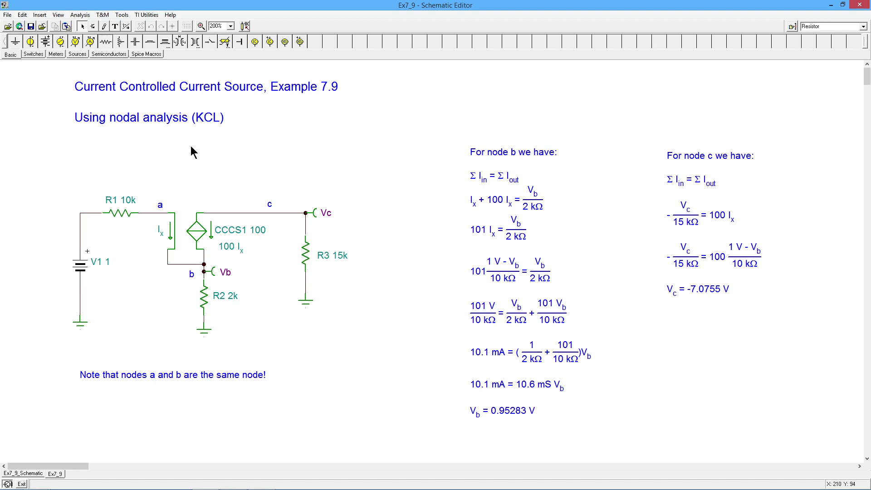
Step: Run DC nodal voltage analysis, giving Vb = 952.83 mV and Vc = -7.075 V
left_click(81, 14)
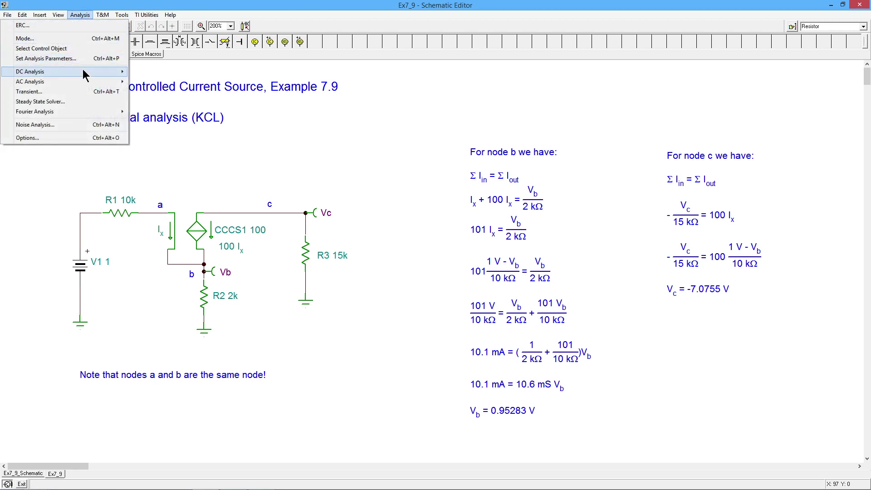
mouse_move(83, 69)
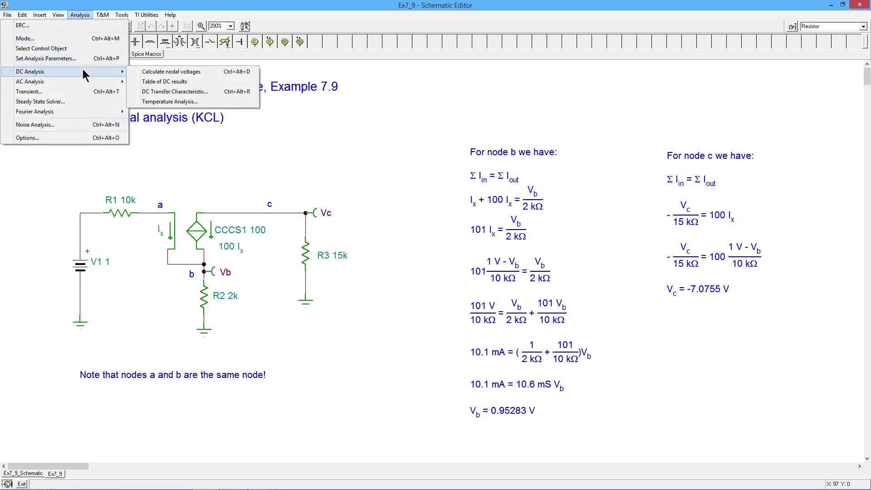
left_click(155, 72)
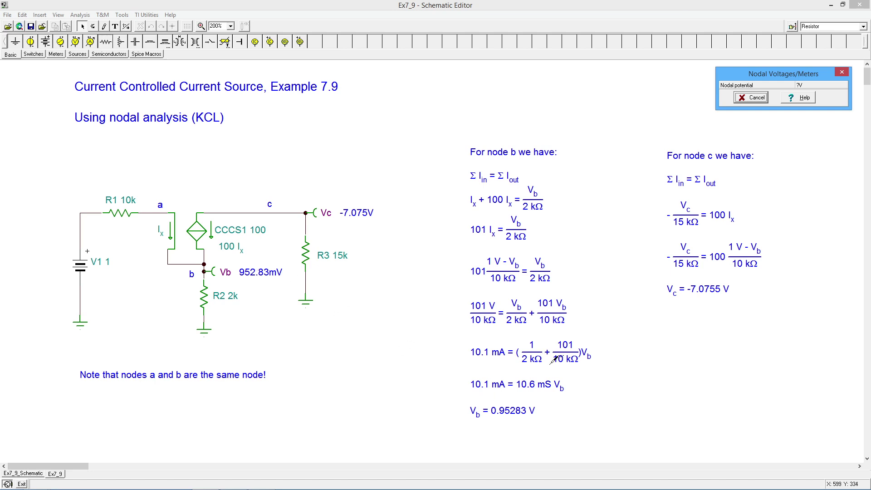
Step: Cancel the Nodal Voltages/Meters dialog to clear the Vb and Vc readouts
left_click(752, 96)
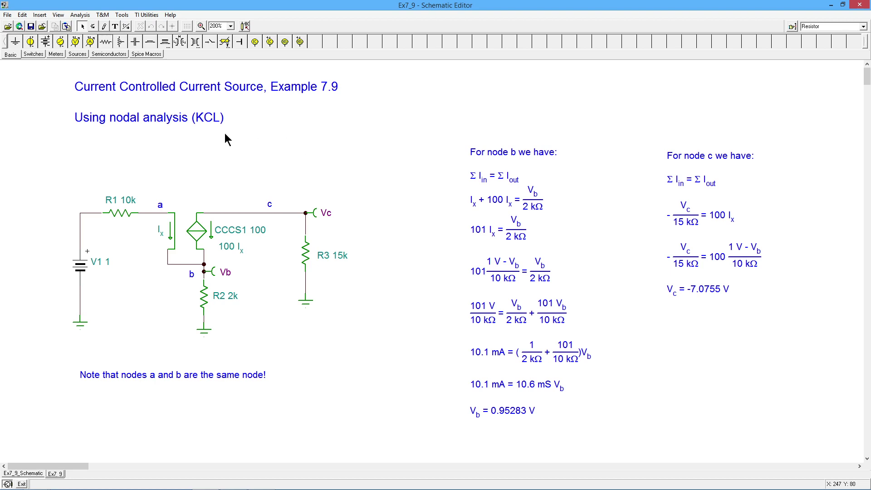
Step: Place a VCVS from the Sources tab's controlled sources above the circuit as VCVS1, gain 10
left_click(78, 54)
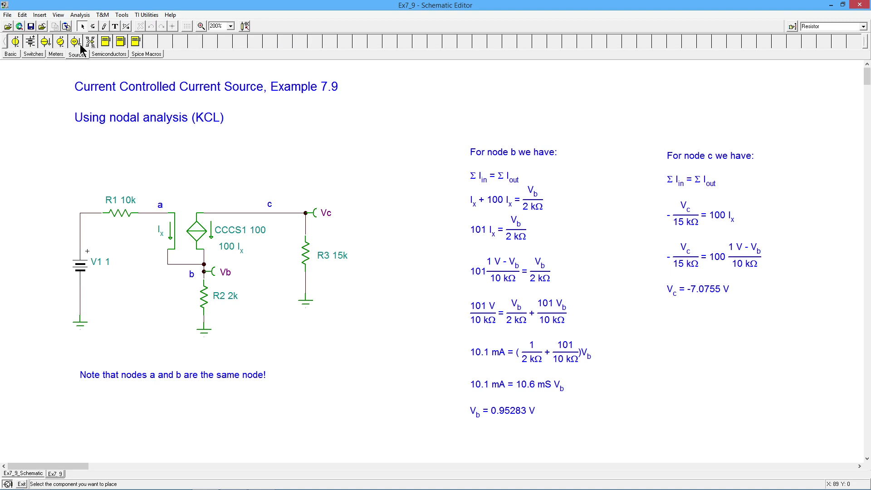
left_click(89, 42)
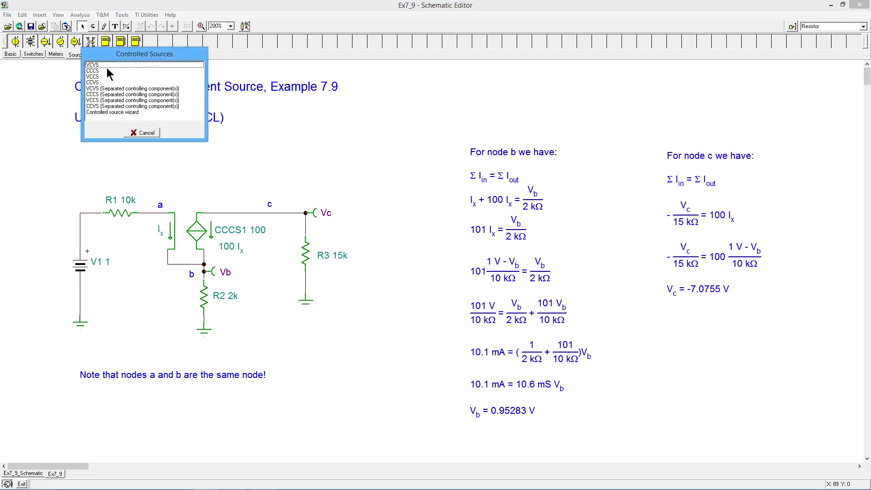
double_click(96, 65)
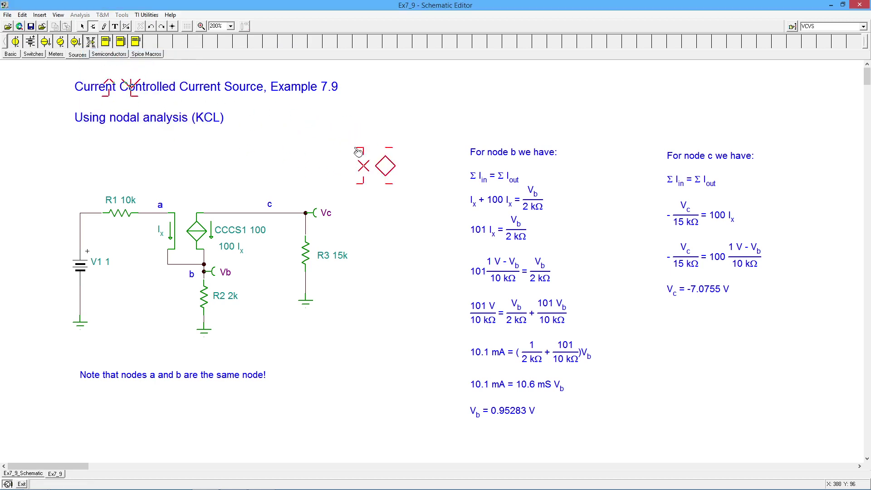
left_click(358, 146)
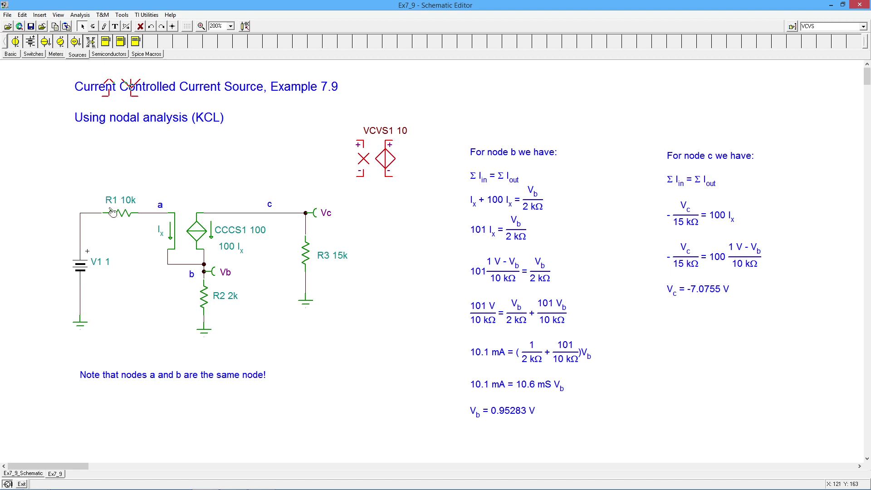
left_click(411, 238)
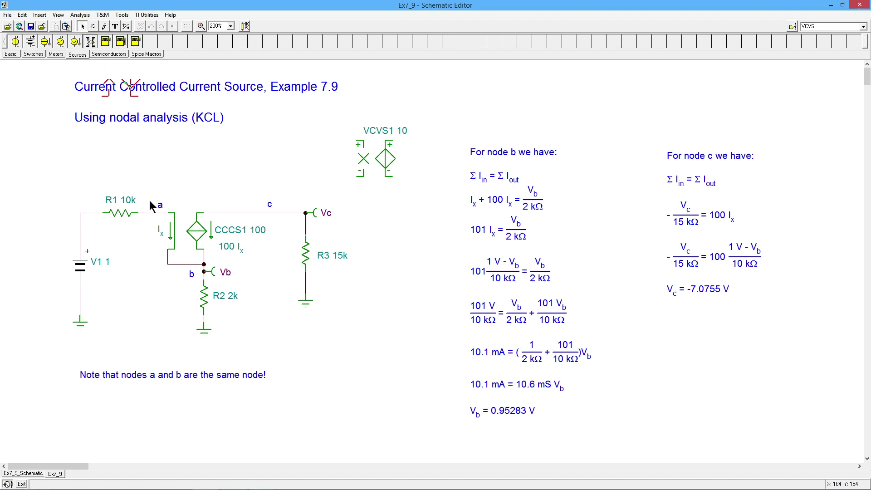
Step: Wire VCVS1's + input to the V1–R1 junction and its − input to node a
left_click_drag(360, 137, 88, 213)
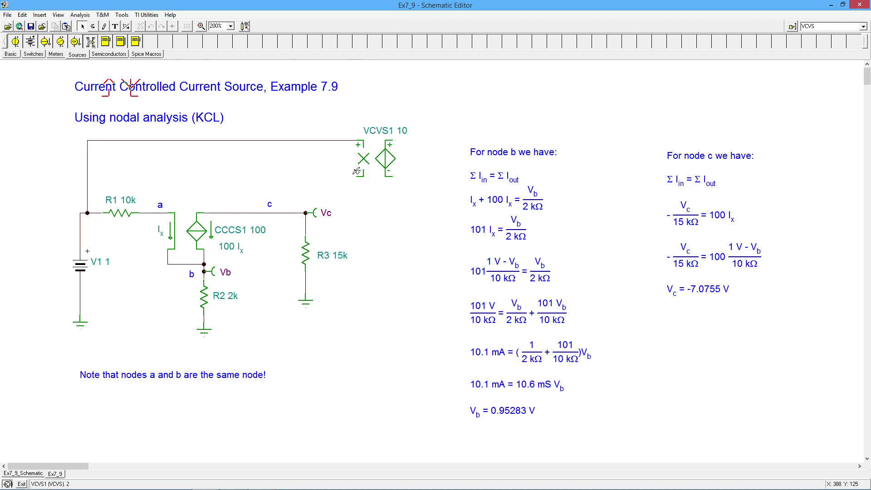
mouse_move(359, 173)
left_mouse_down()
mouse_move(146, 163)
mouse_move(147, 193)
mouse_move(159, 174)
mouse_move(146, 213)
left_mouse_up()
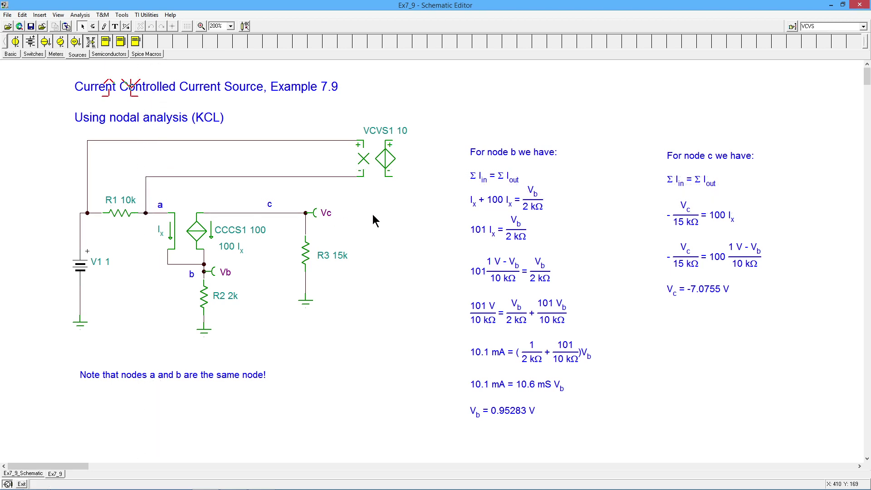